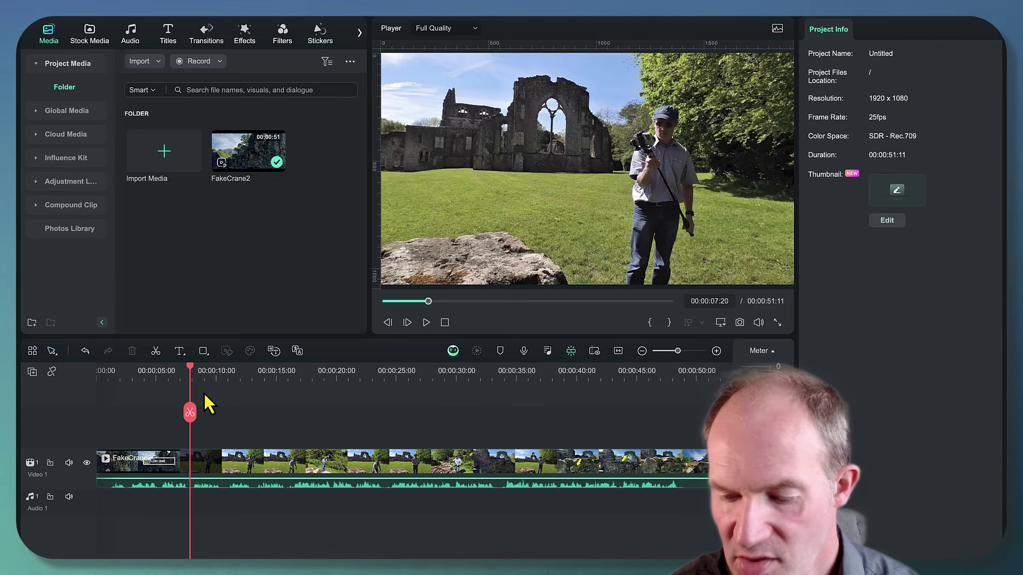
Play about three seconds of the FakeCrane2 ruins clip in the Player, then pause it
key(space)
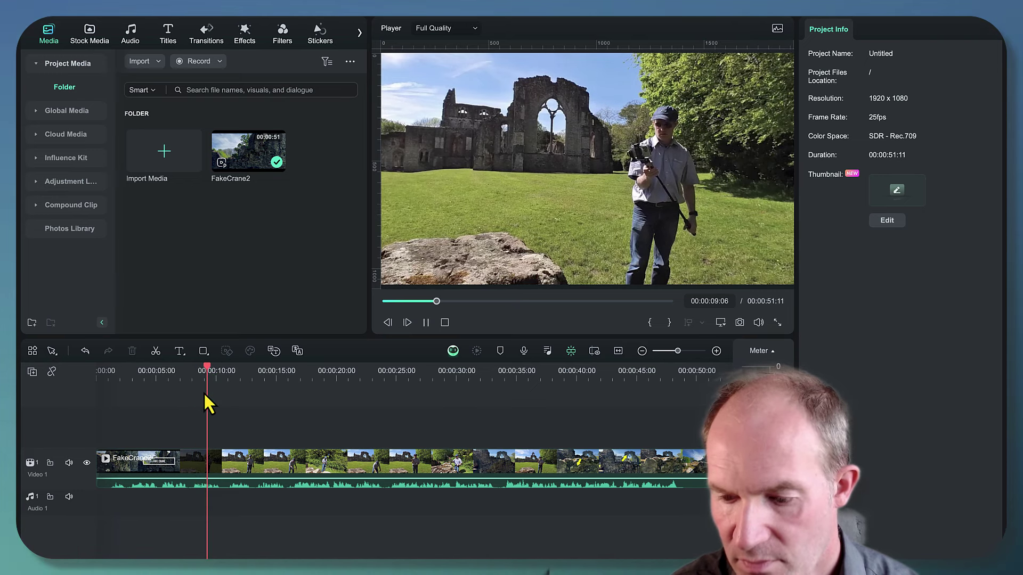
key(space)
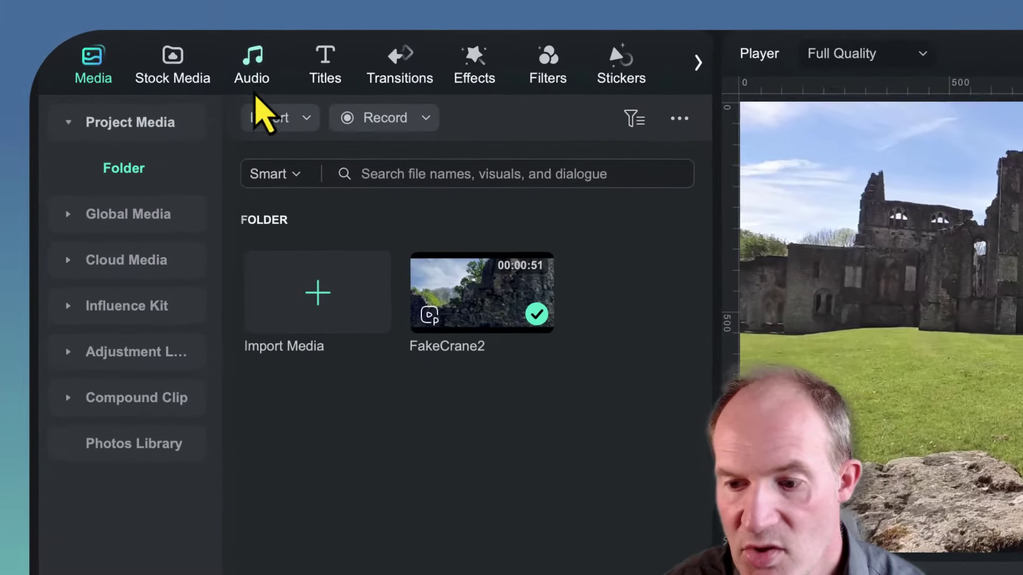
Open Audio > AI Music and scroll to the Smooth_Tutorials_Beats records and the Happy tag combination
click(257, 85)
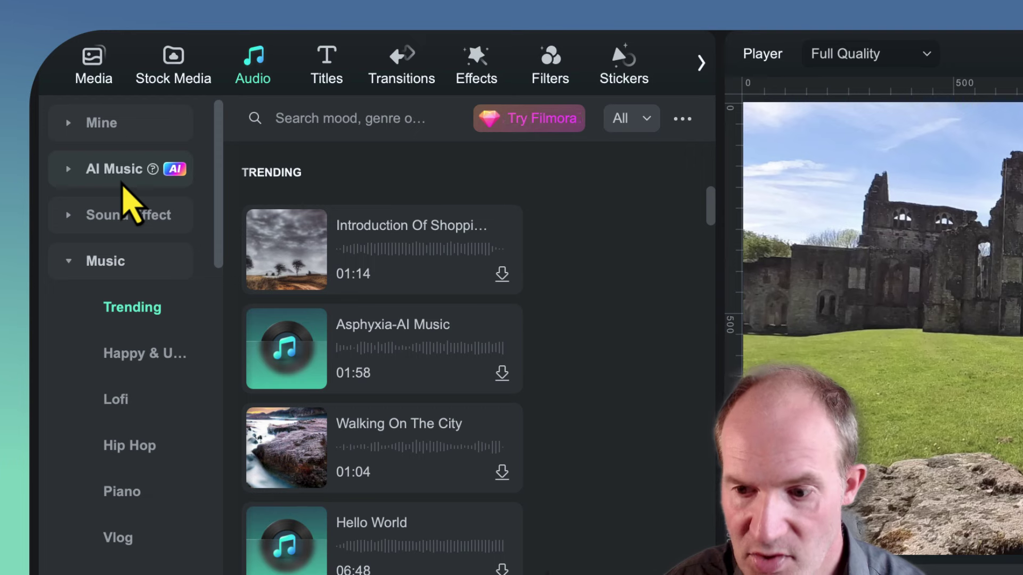
click(121, 181)
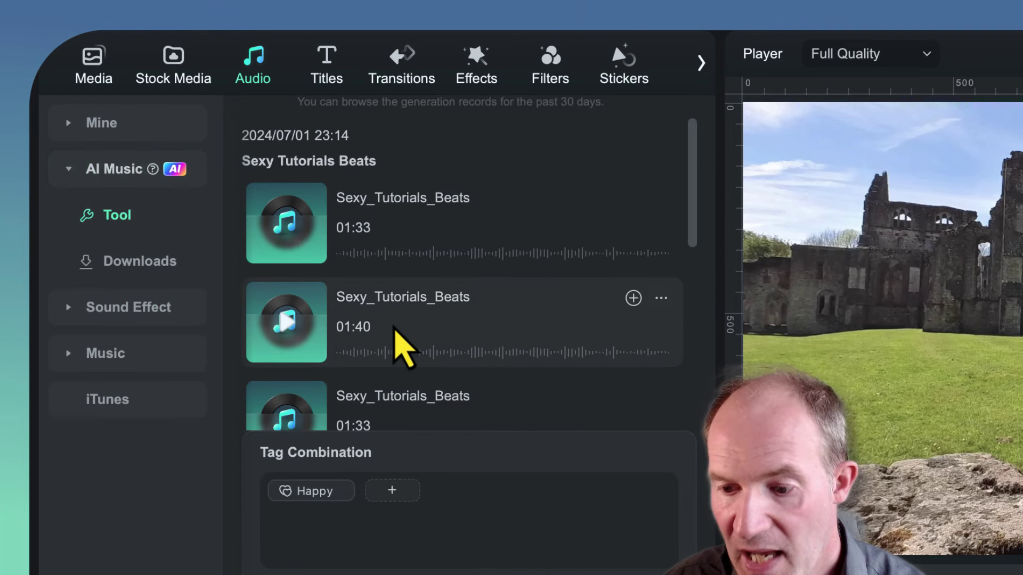
scroll(395, 343, down, 5)
scroll(395, 331, down, 3)
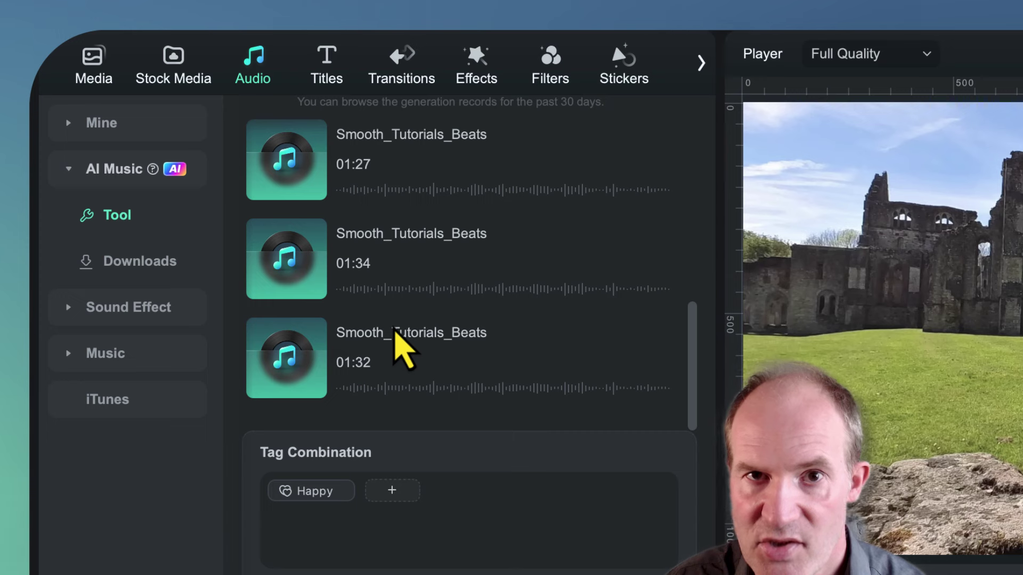
mouse_move(395, 332)
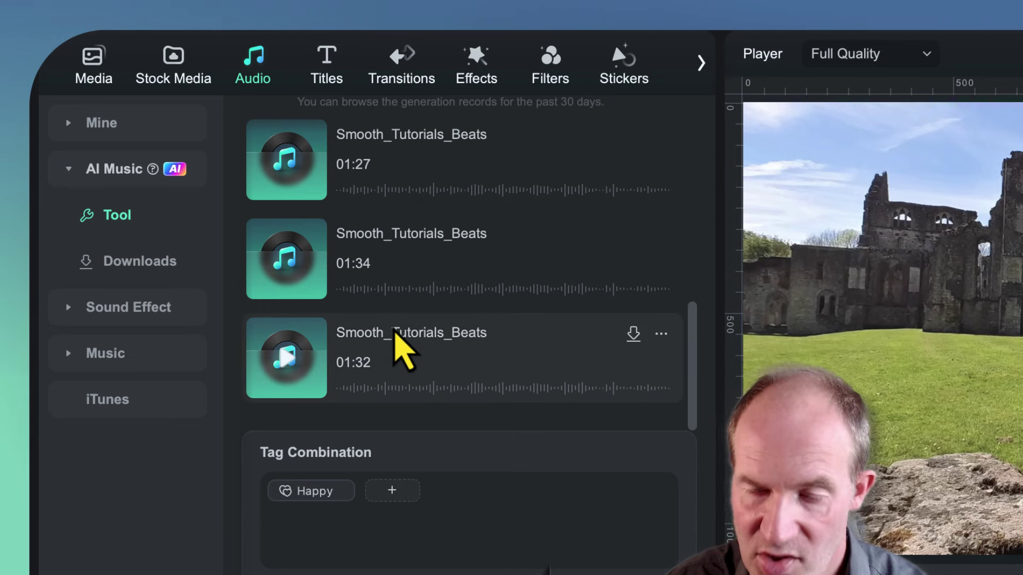
mouse_move(347, 501)
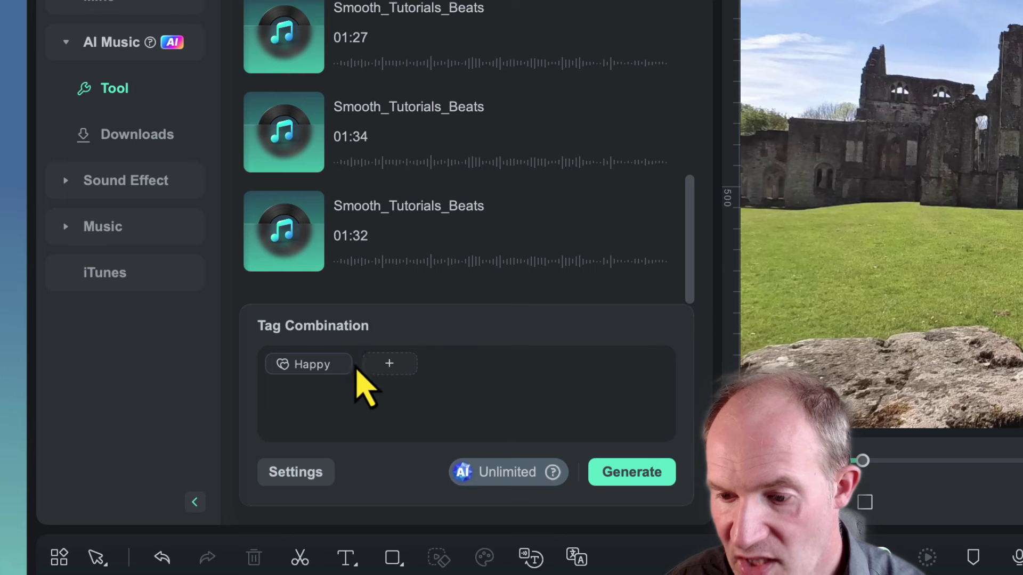
Remove the Happy tag from the combination and open the tag picker, scanning the Mood tags
click(343, 360)
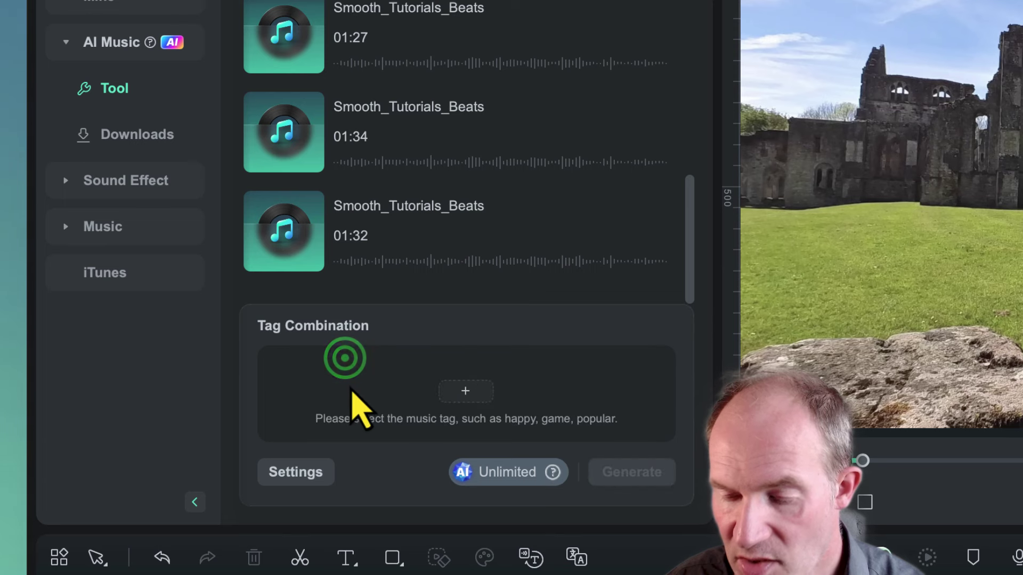
click(472, 391)
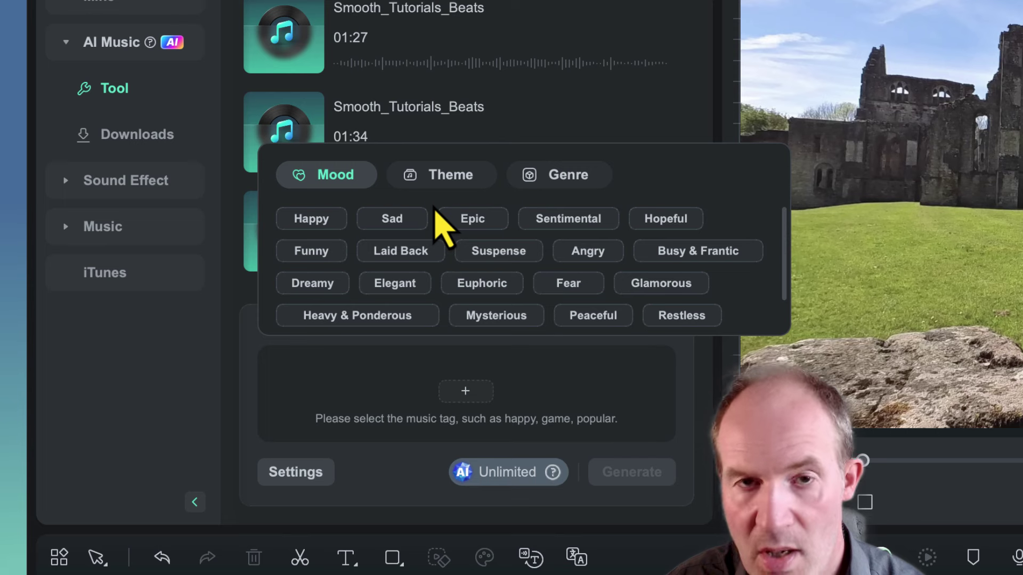
click(447, 181)
click(552, 180)
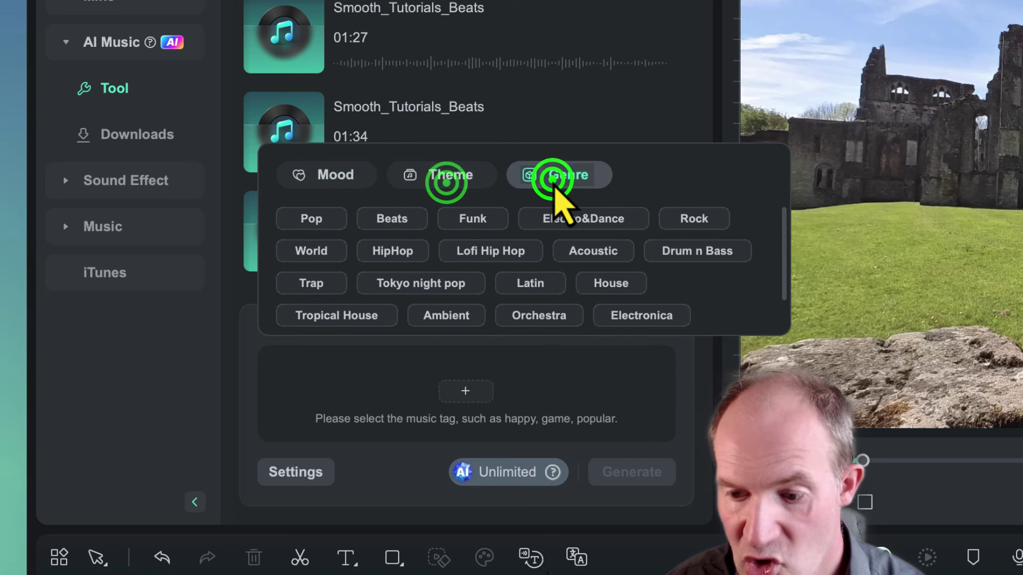
click(330, 177)
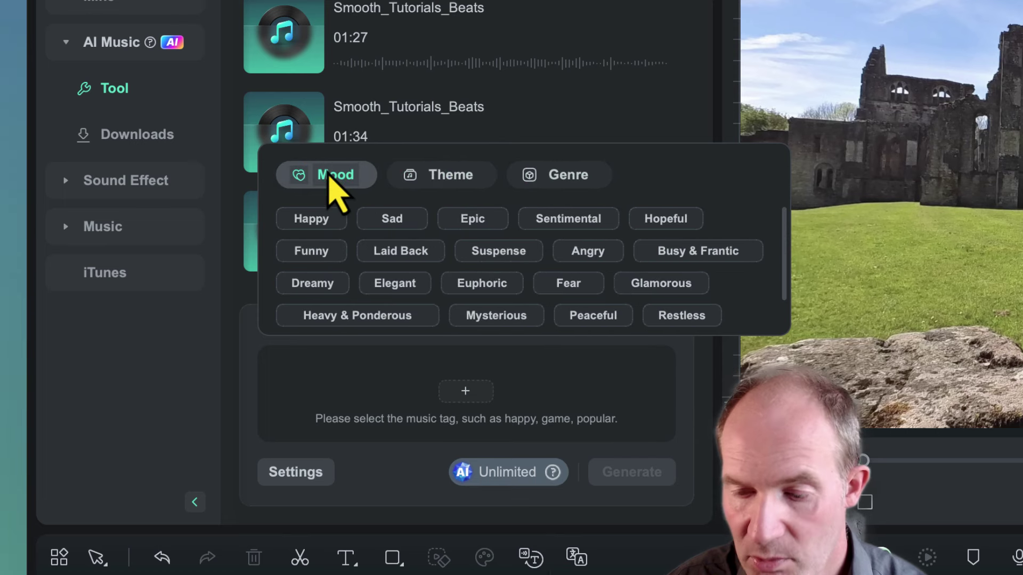
scroll(411, 238, down, 2)
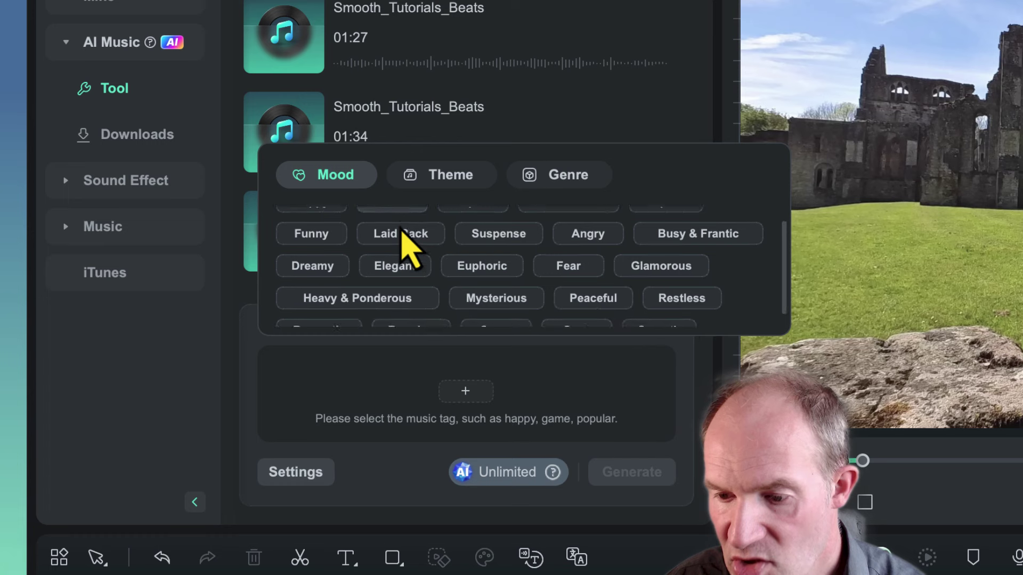
scroll(402, 229, up, 2)
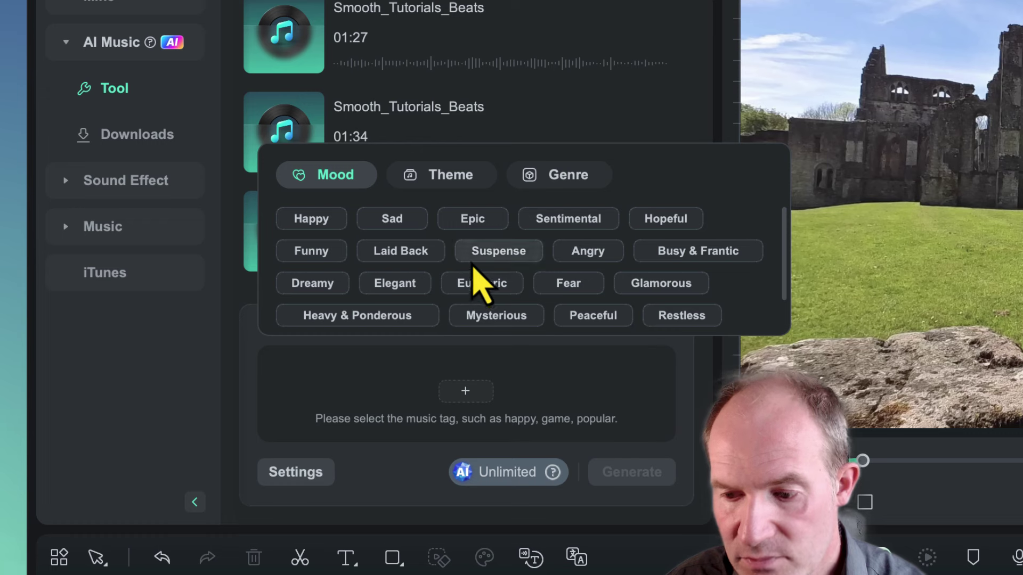
Browse the Theme tags, then the Genre tags from Pop through R&B
click(453, 176)
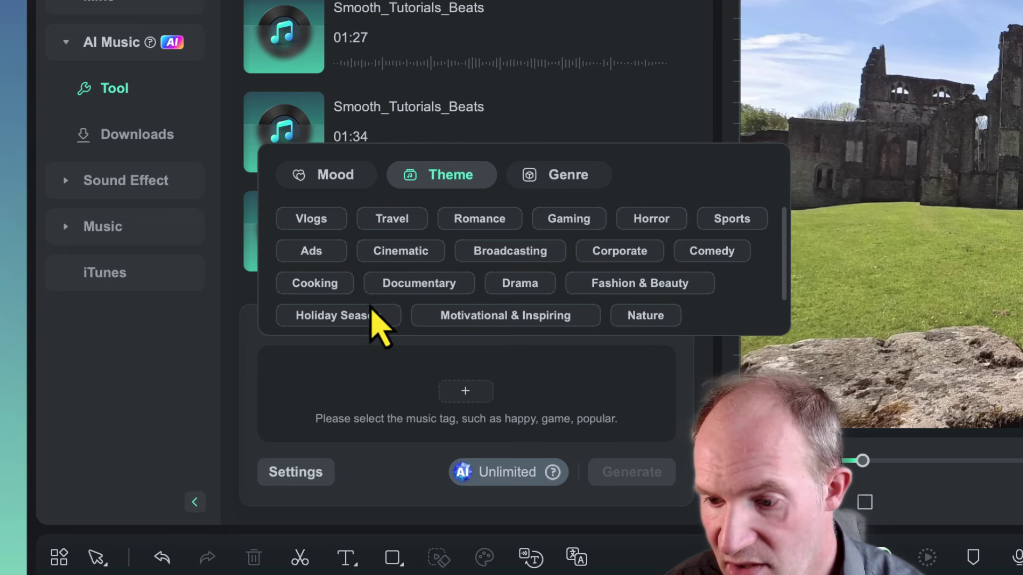
scroll(370, 309, down, 2)
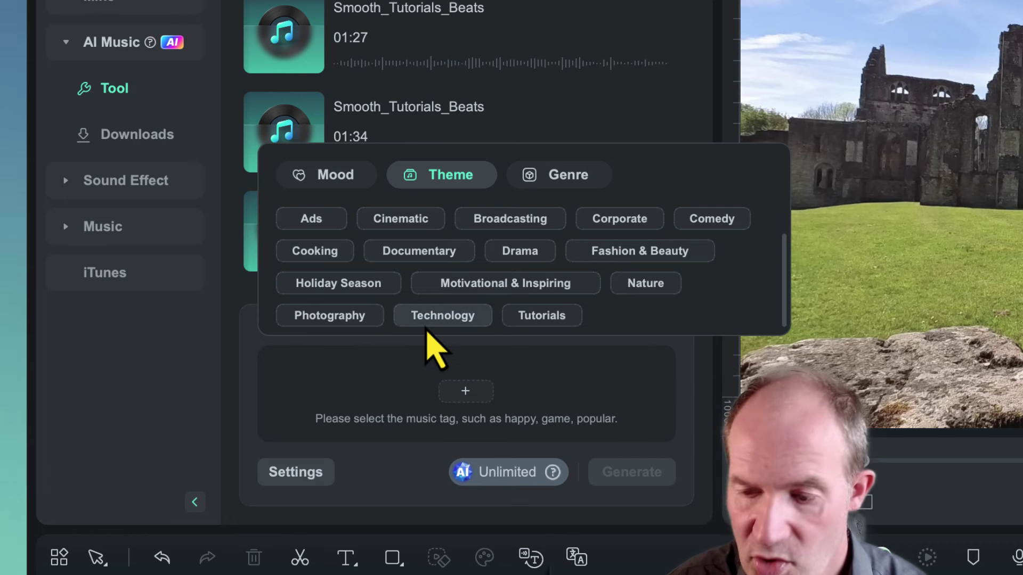
scroll(426, 331, up, 2)
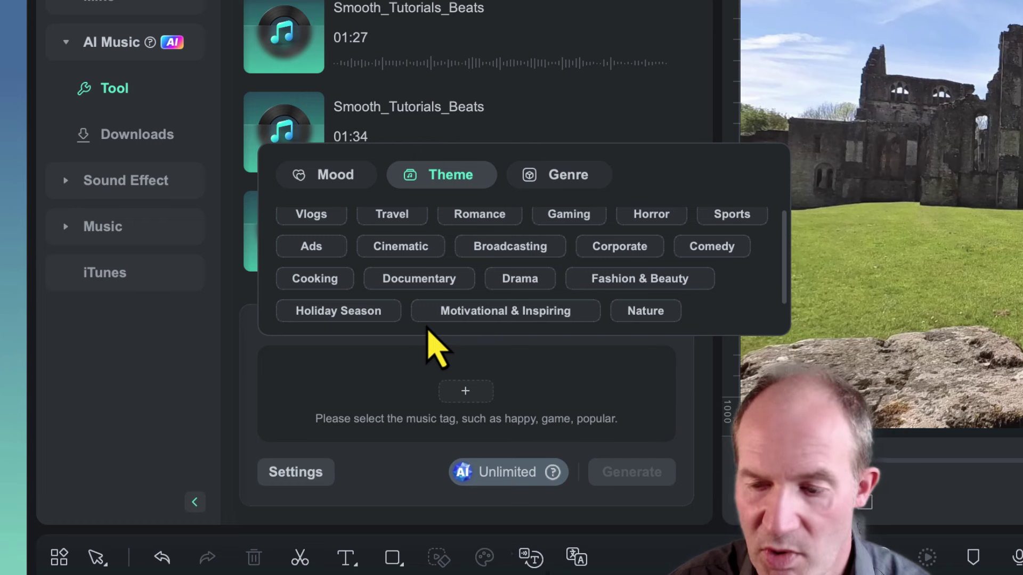
click(557, 175)
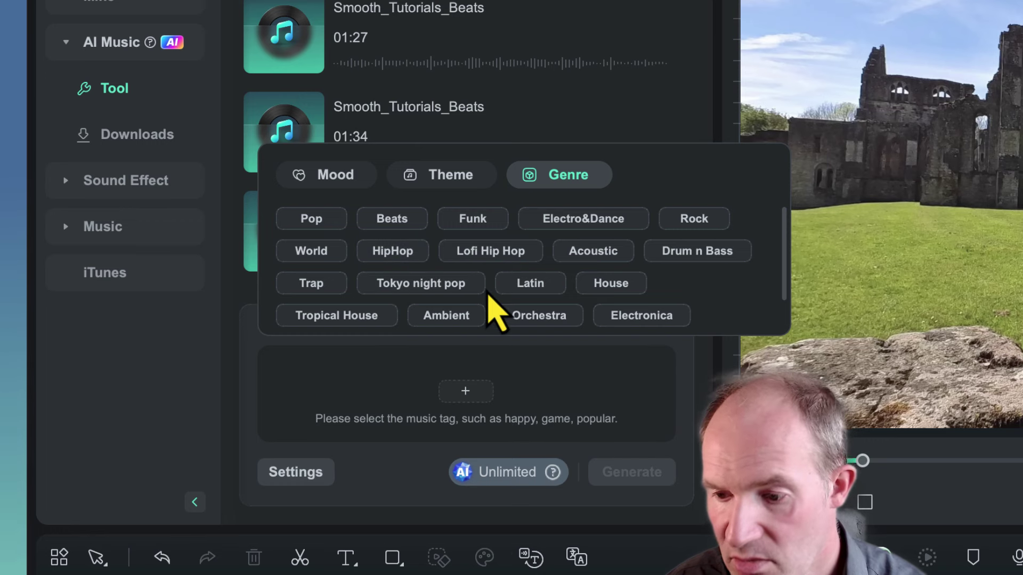
scroll(486, 295, down, 1)
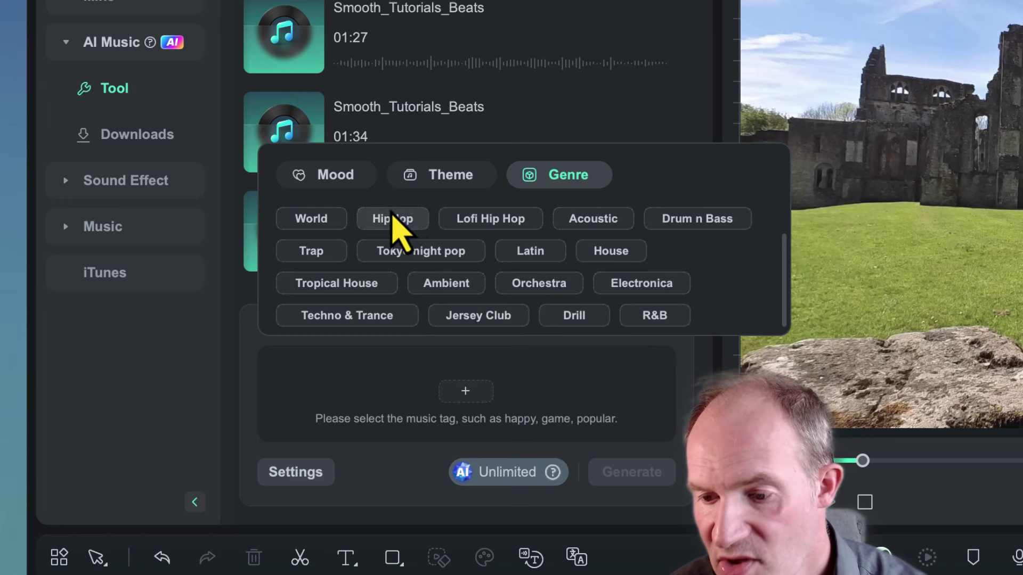
Choose Tutorials as the theme tag and Happy as the mood tag, then close the tag picker
click(446, 188)
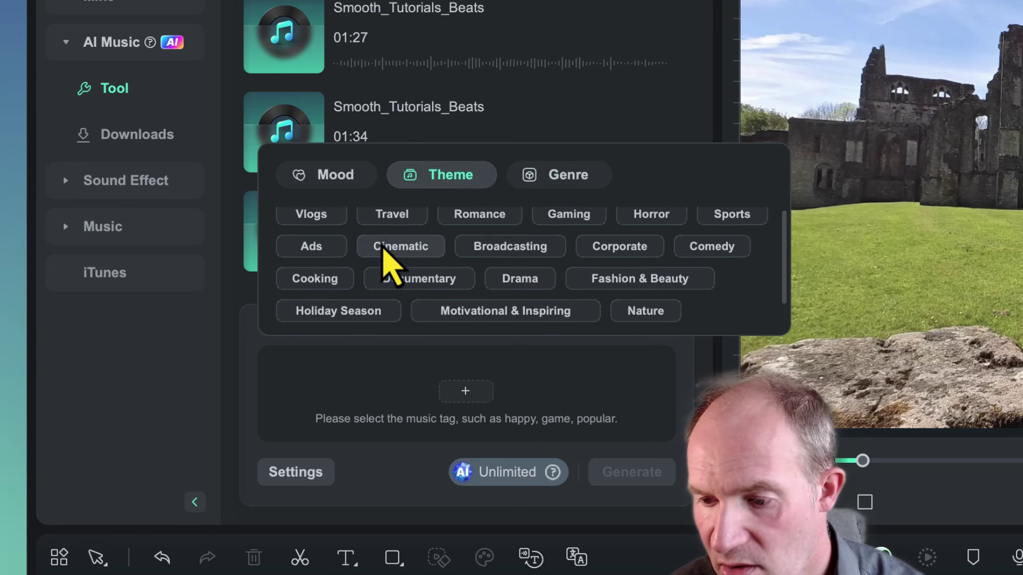
scroll(514, 329, down, 1)
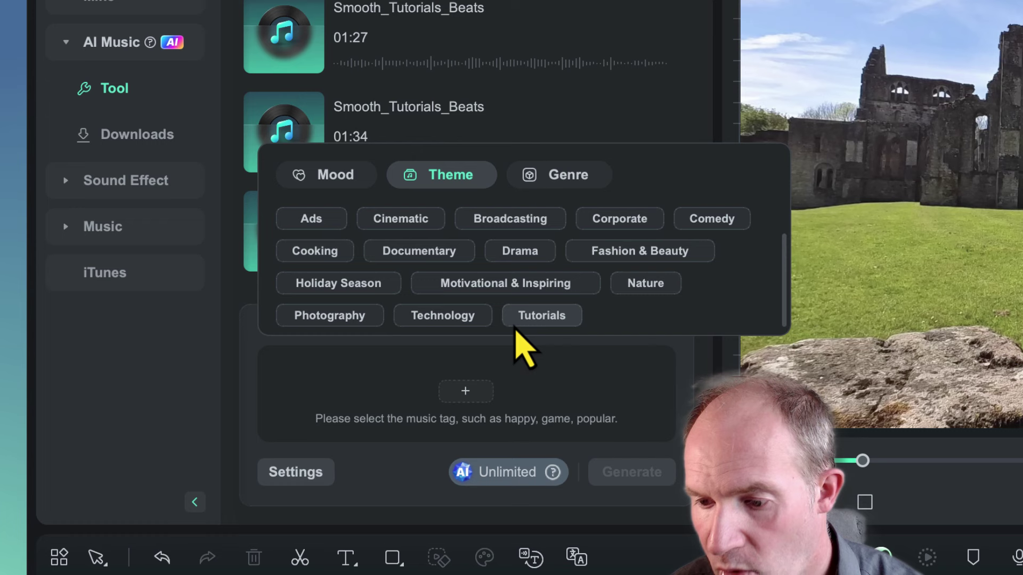
click(520, 317)
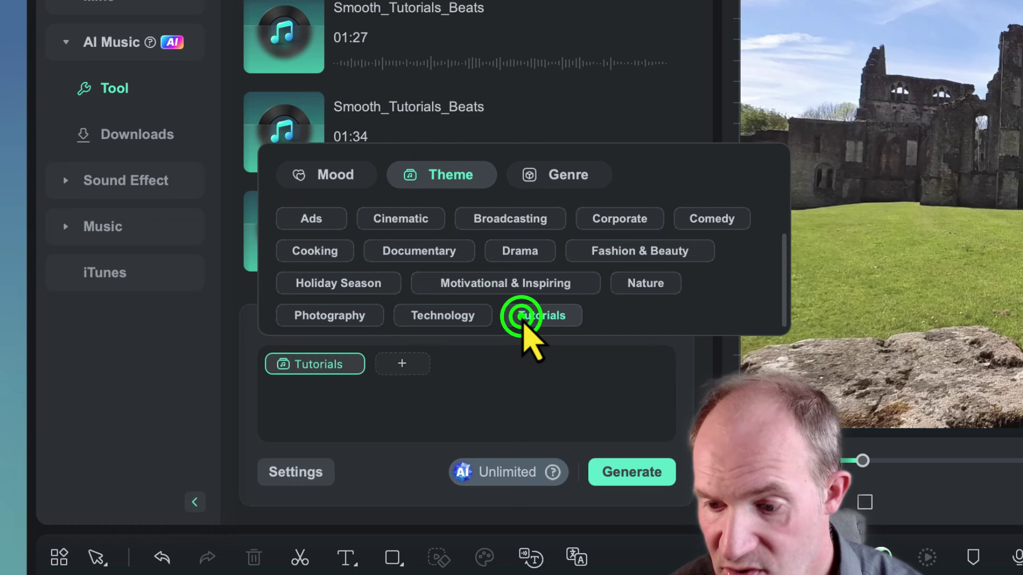
click(439, 316)
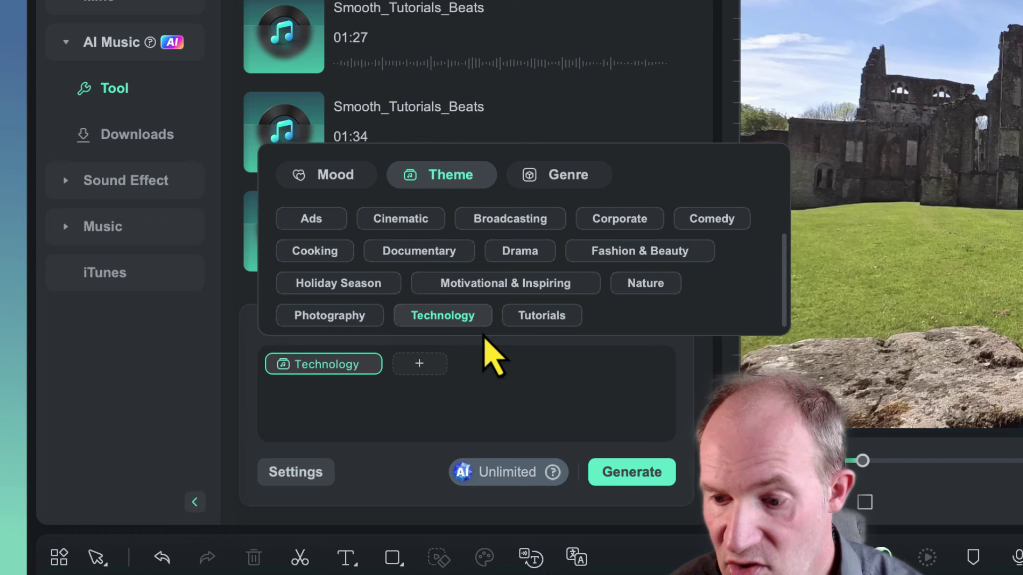
click(535, 315)
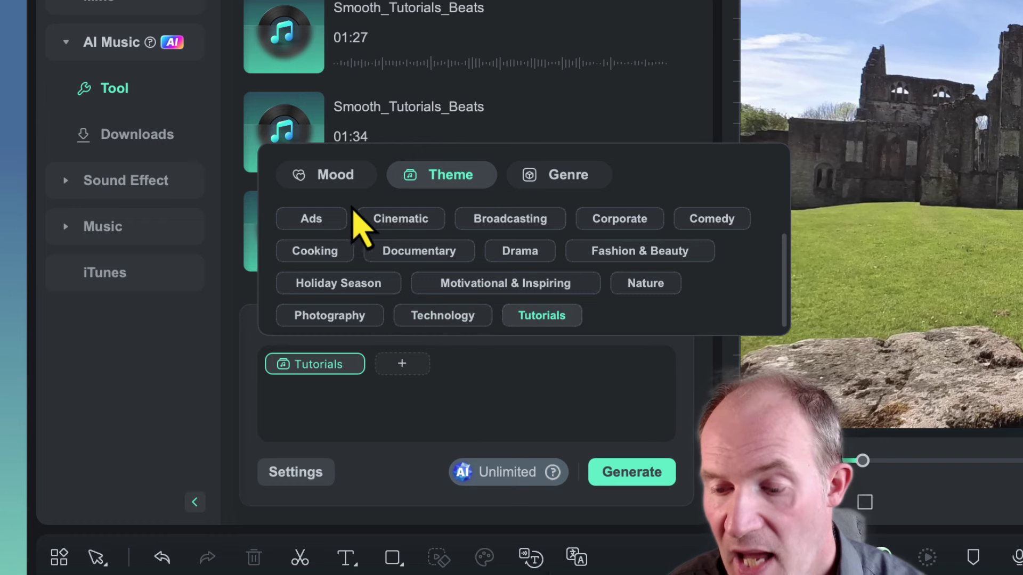
click(343, 180)
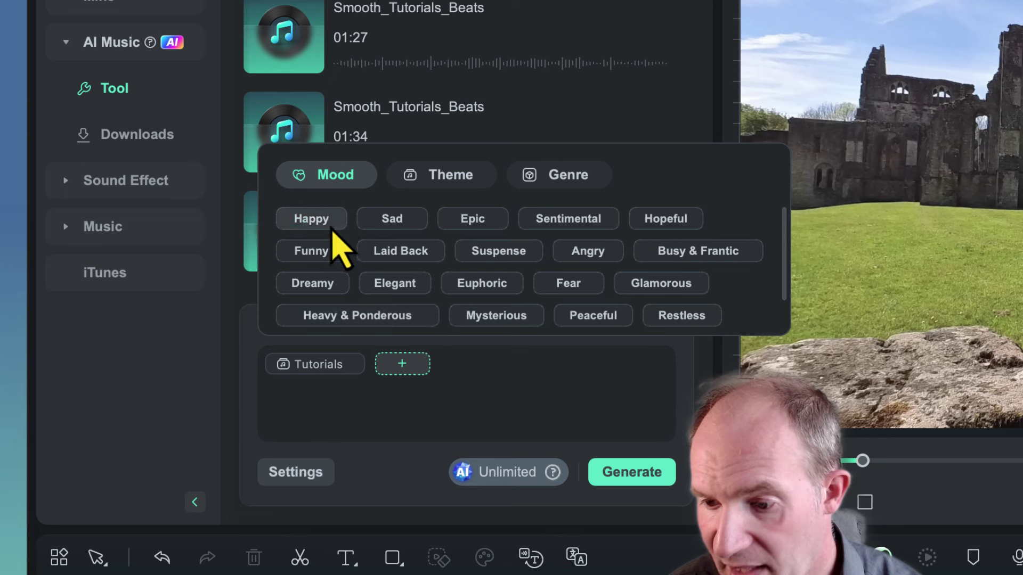
click(329, 222)
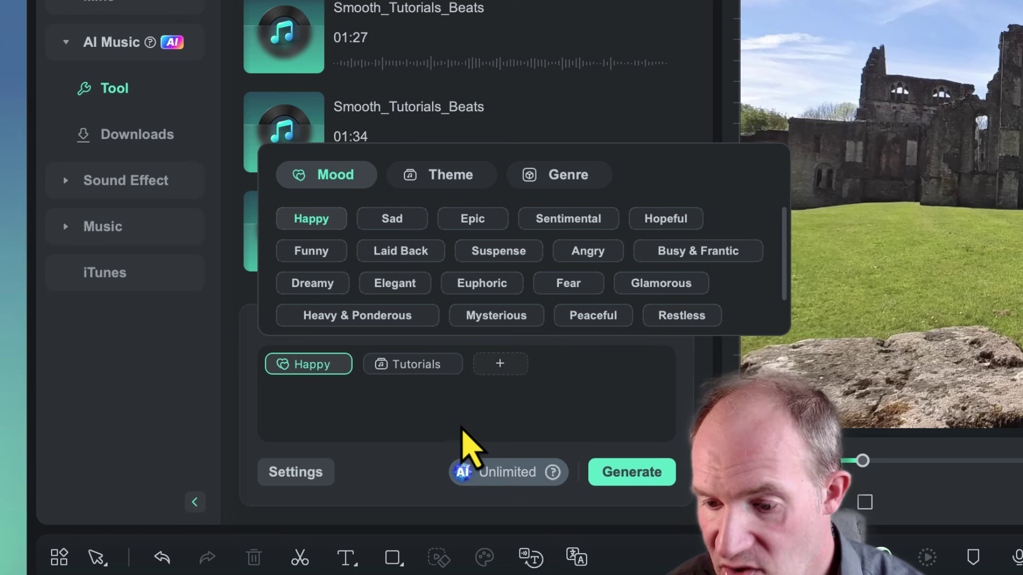
click(312, 474)
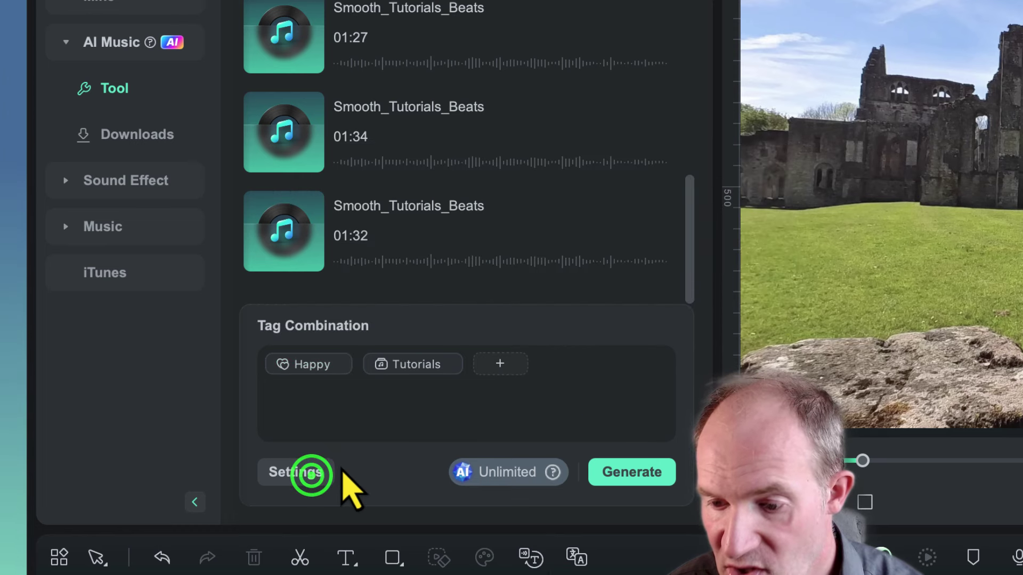
click(303, 475)
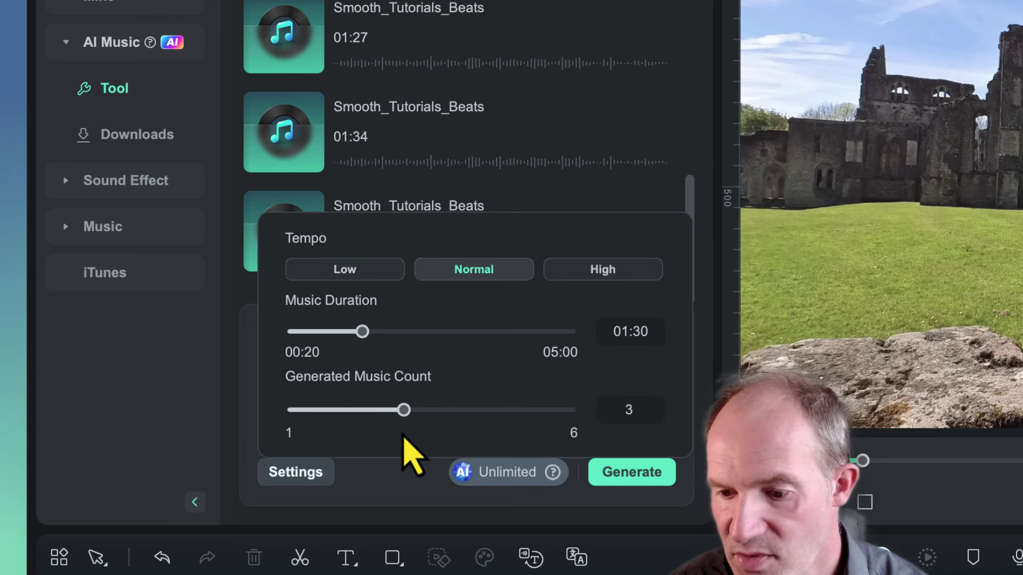
drag(404, 409, 430, 420)
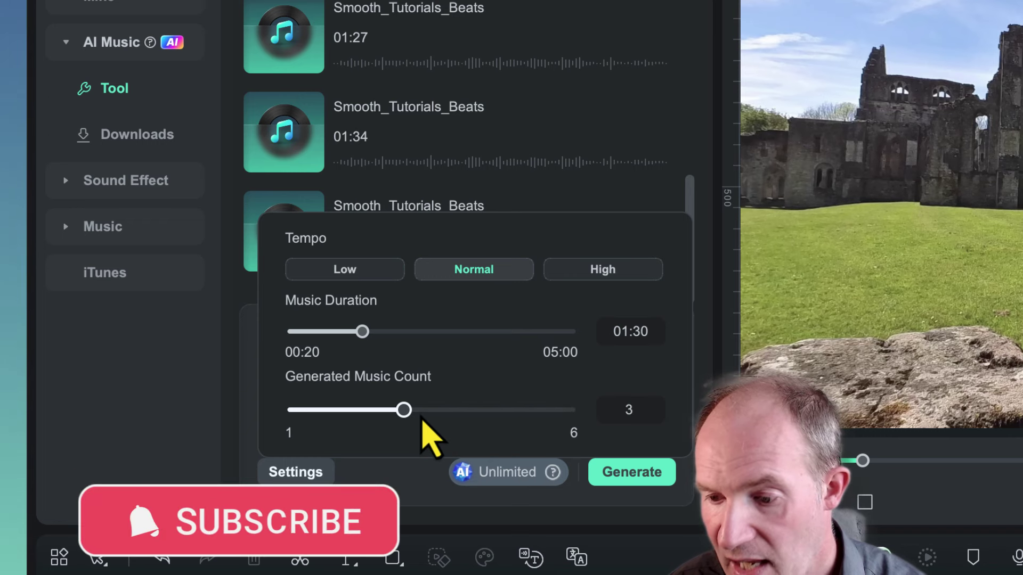
click(623, 473)
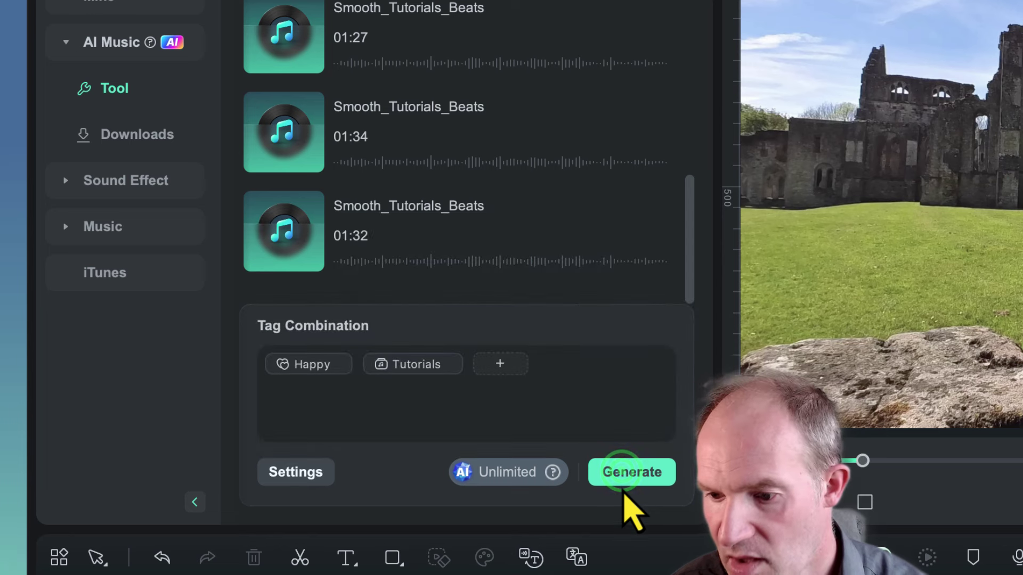
Generate Happy_Tutorials tracks running 01:25, 01:32 and 01:27 from the Happy and Tutorials tags
click(629, 474)
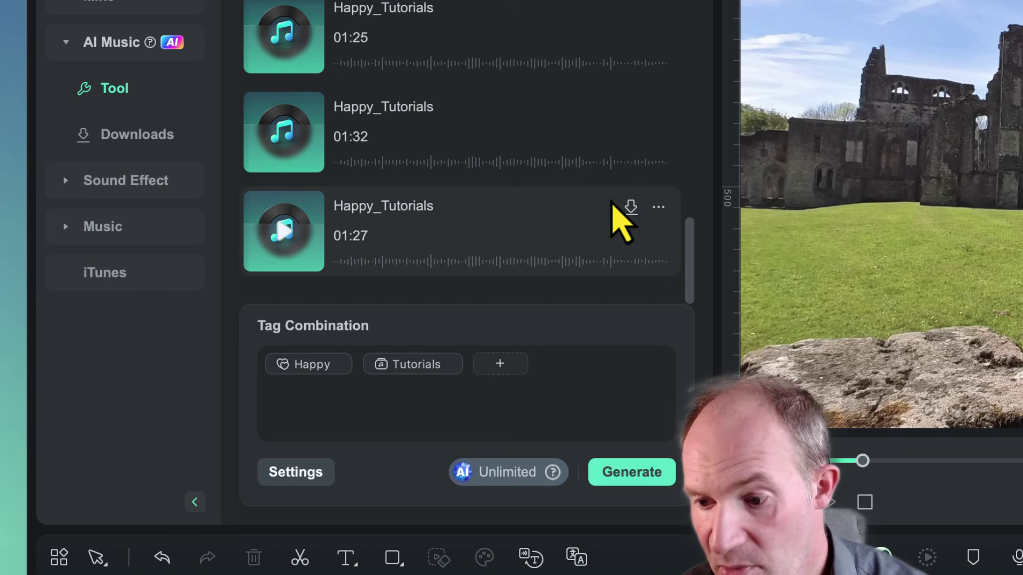
Preview the first 01:25 Happy_Tutorials track, then download it
scroll(549, 157, up, 1)
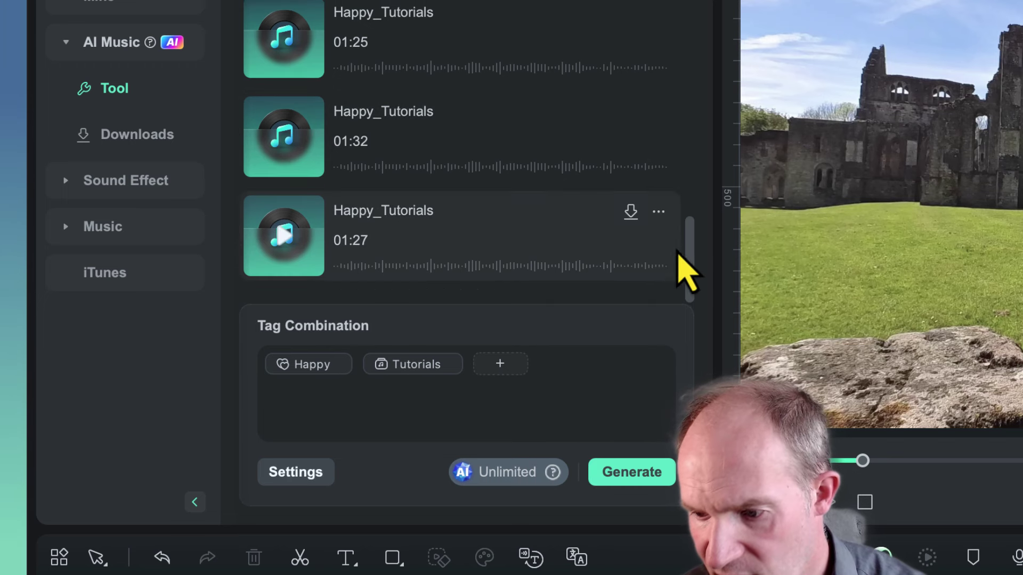
drag(687, 252, 694, 222)
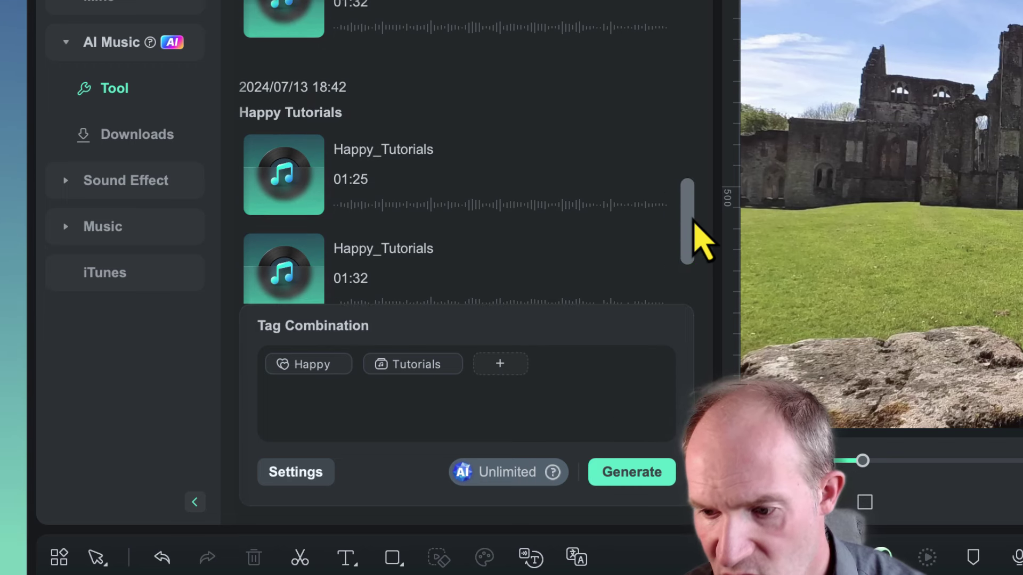
click(298, 178)
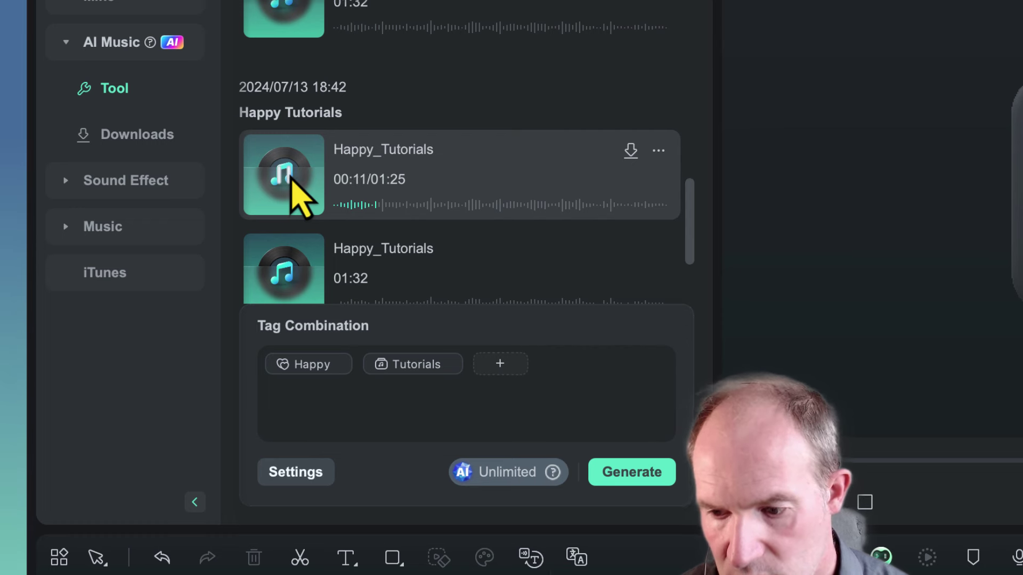
click(291, 181)
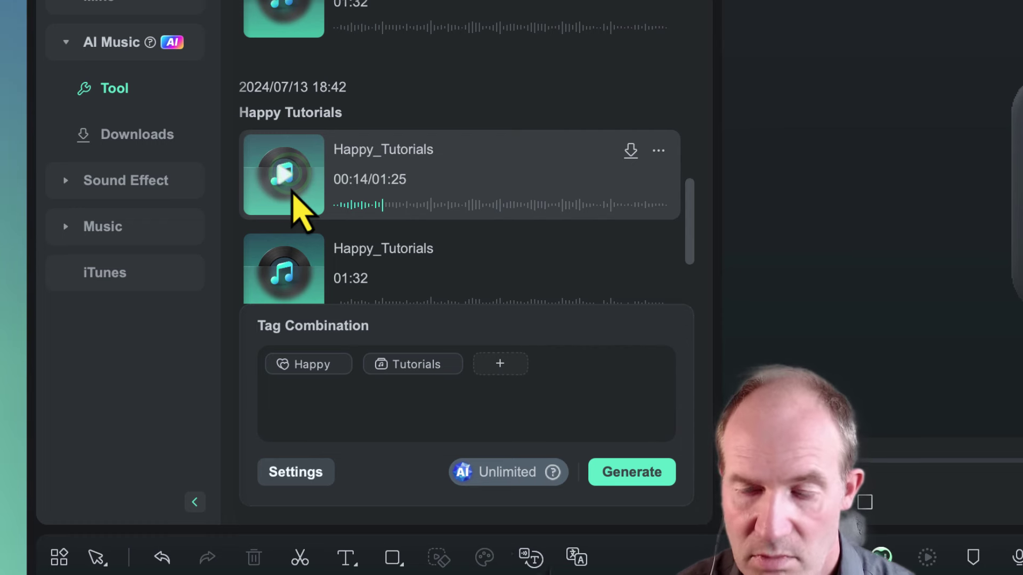
click(630, 160)
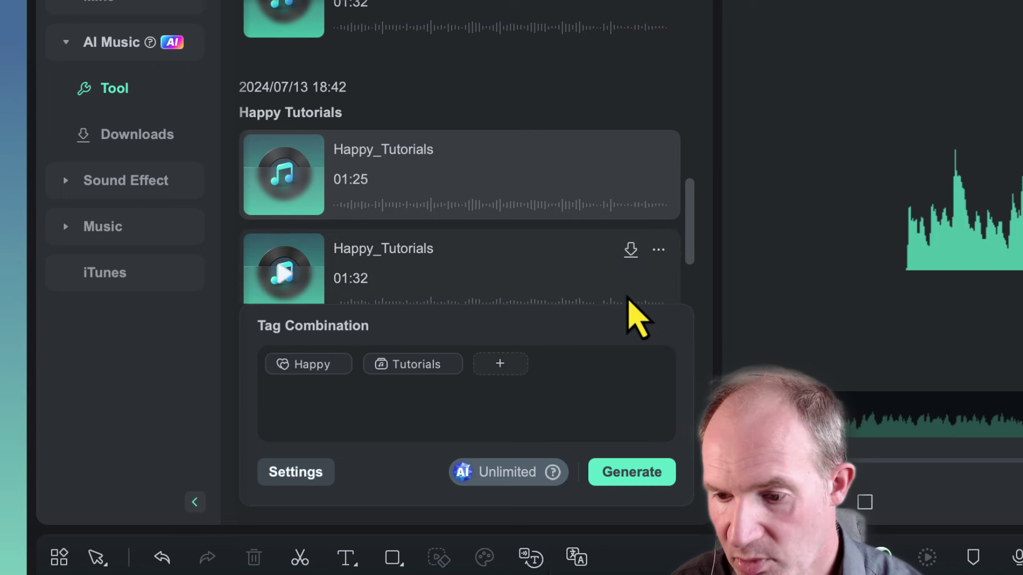
scroll(613, 293, down, 3)
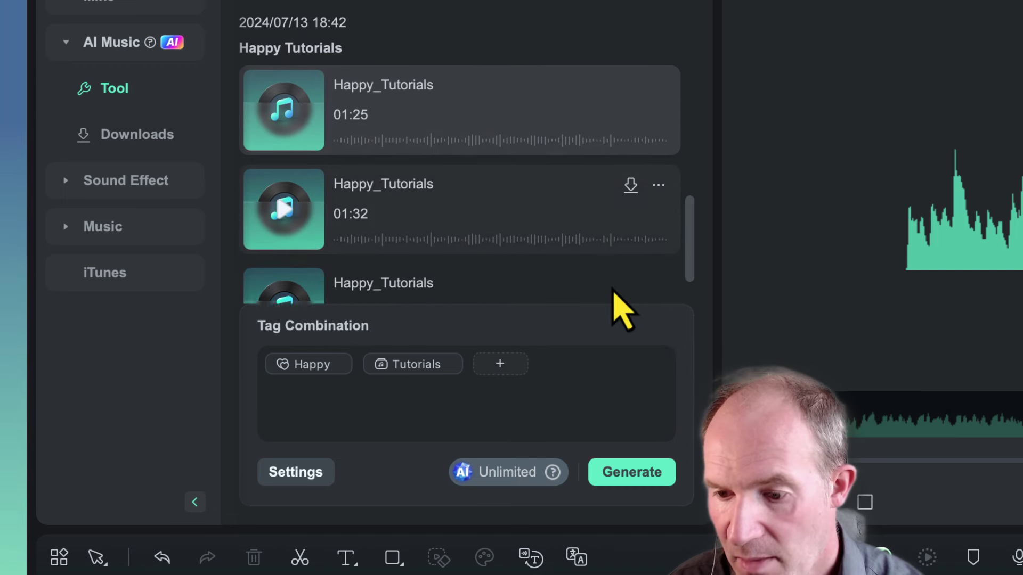
click(281, 202)
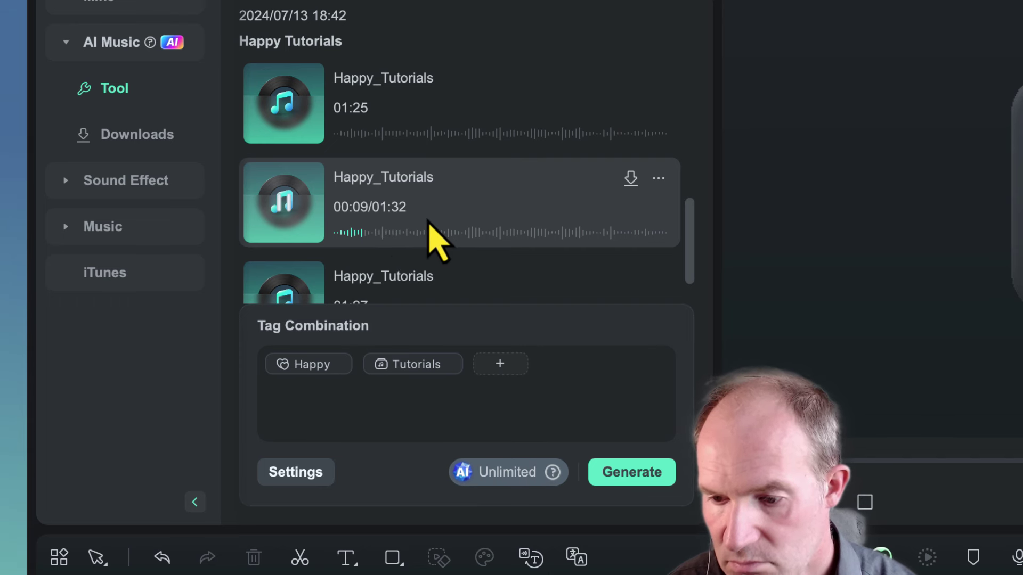
click(283, 203)
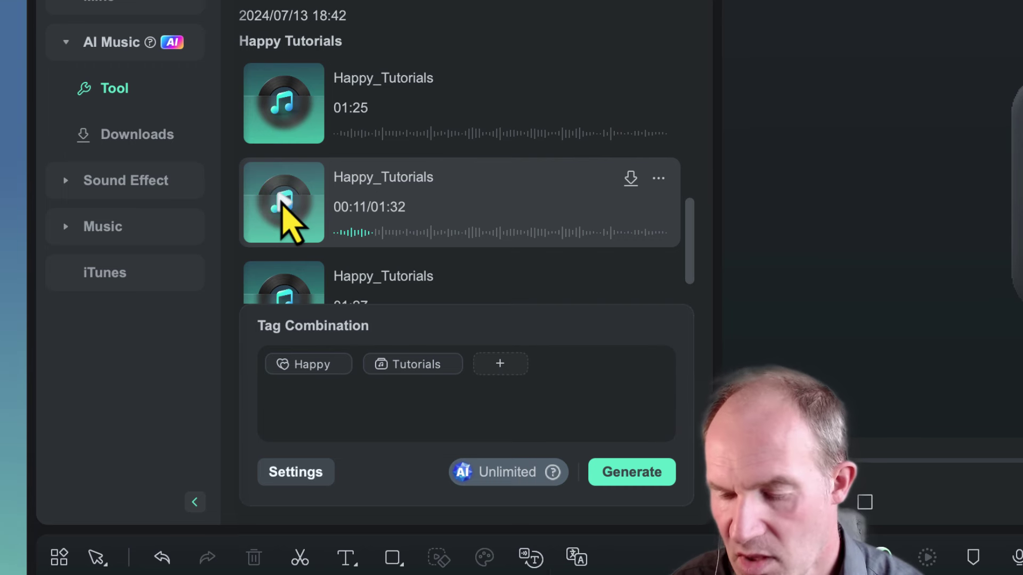
scroll(279, 213, down, 3)
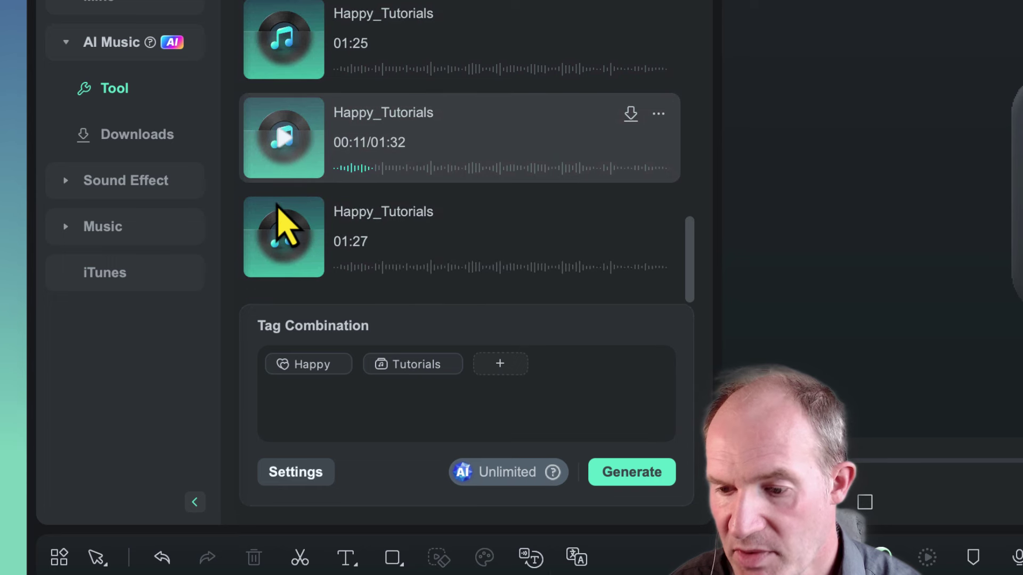
click(290, 246)
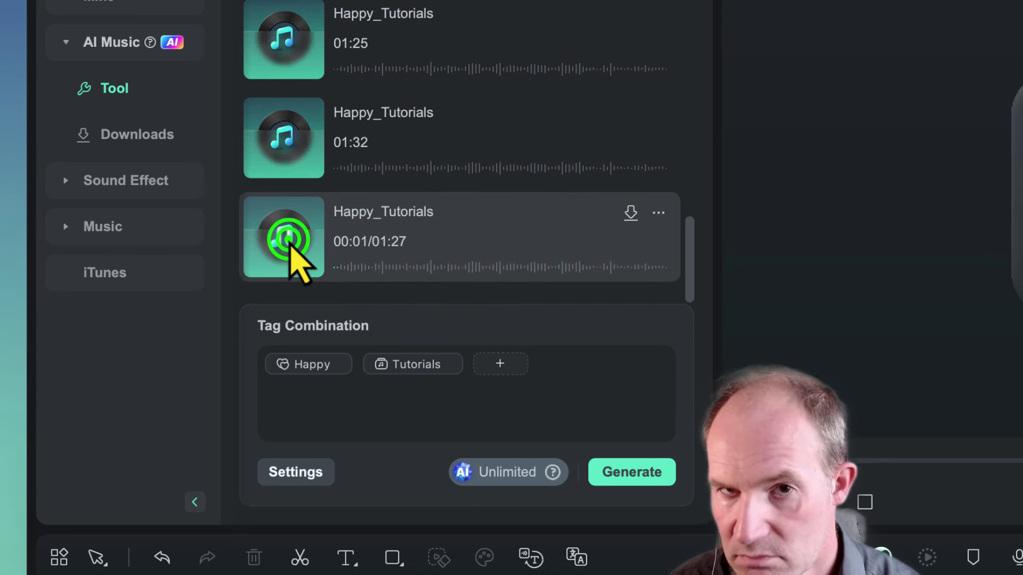
click(290, 245)
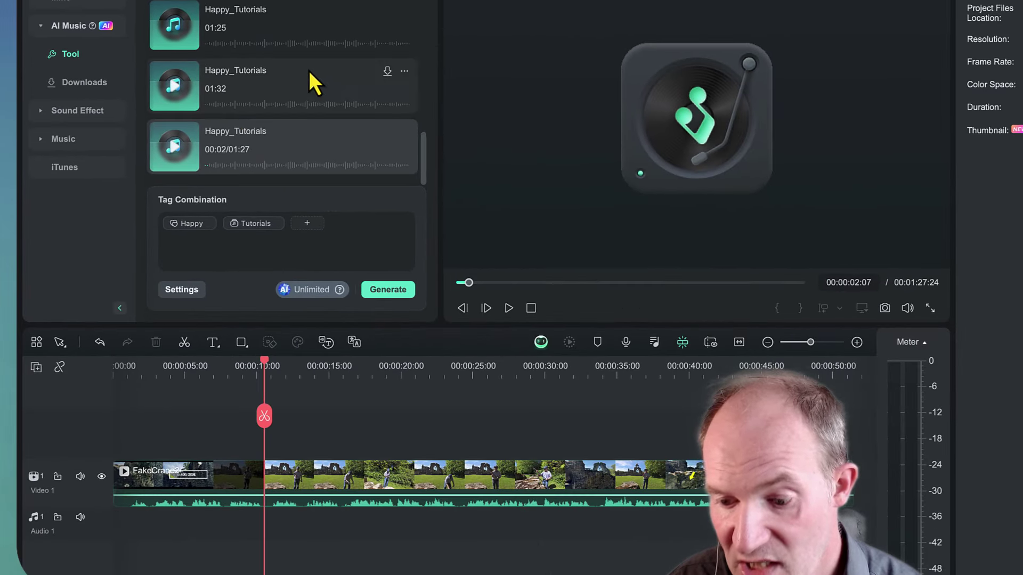
Drag the 01:25 Happy_Tutorials track onto Audio 1 and shift it to start near 00:00:05
drag(261, 21, 335, 425)
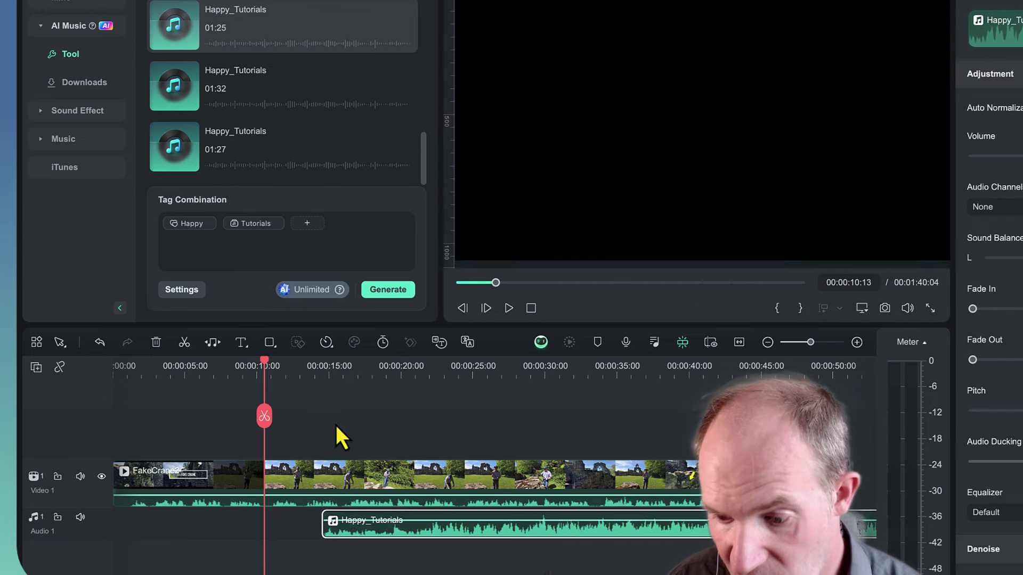
drag(391, 529, 257, 532)
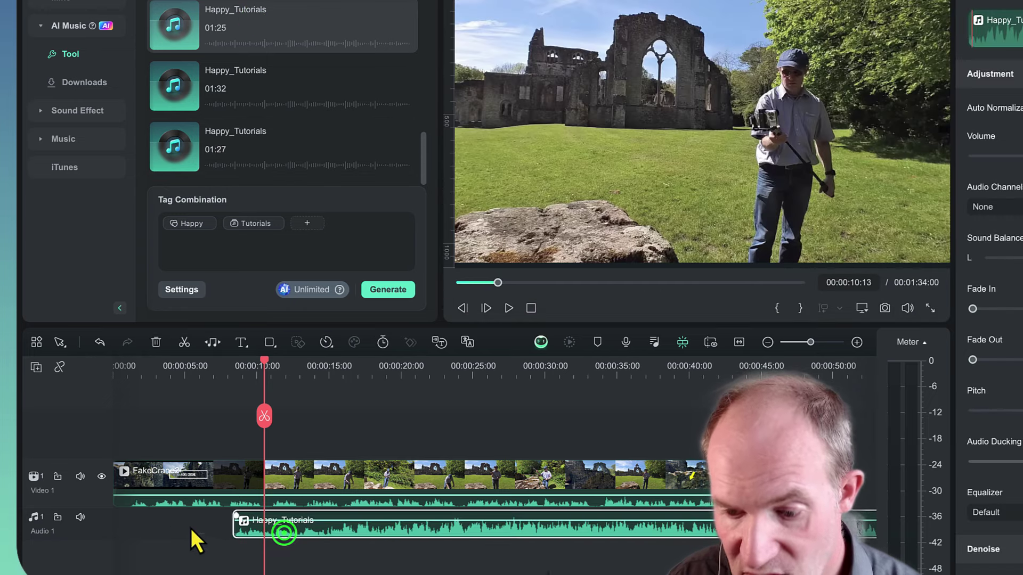
mouse_move(192, 529)
mouse_down()
mouse_move(148, 538)
mouse_move(209, 528)
mouse_move(291, 537)
mouse_move(195, 529)
mouse_up()
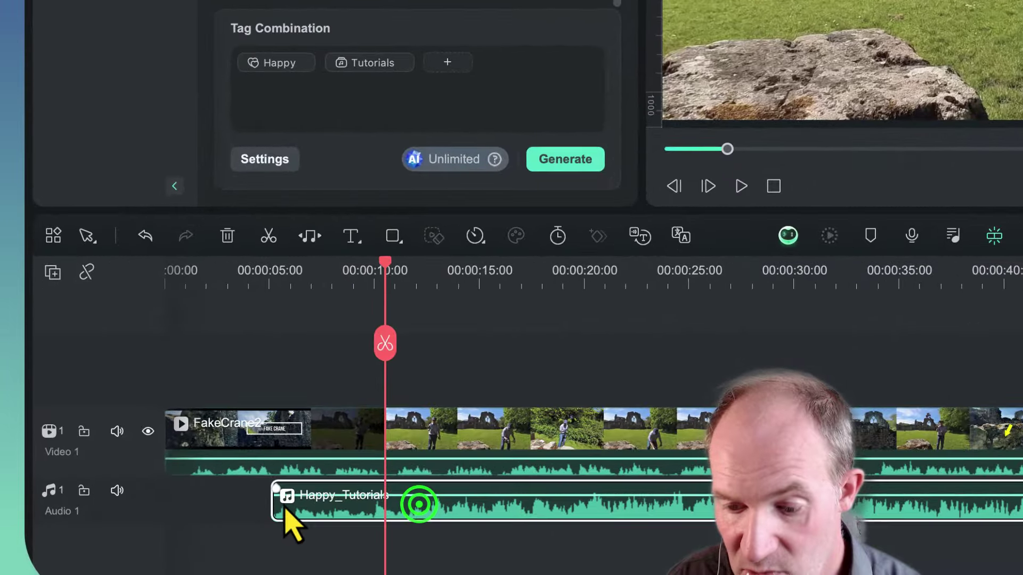
drag(285, 510, 210, 505)
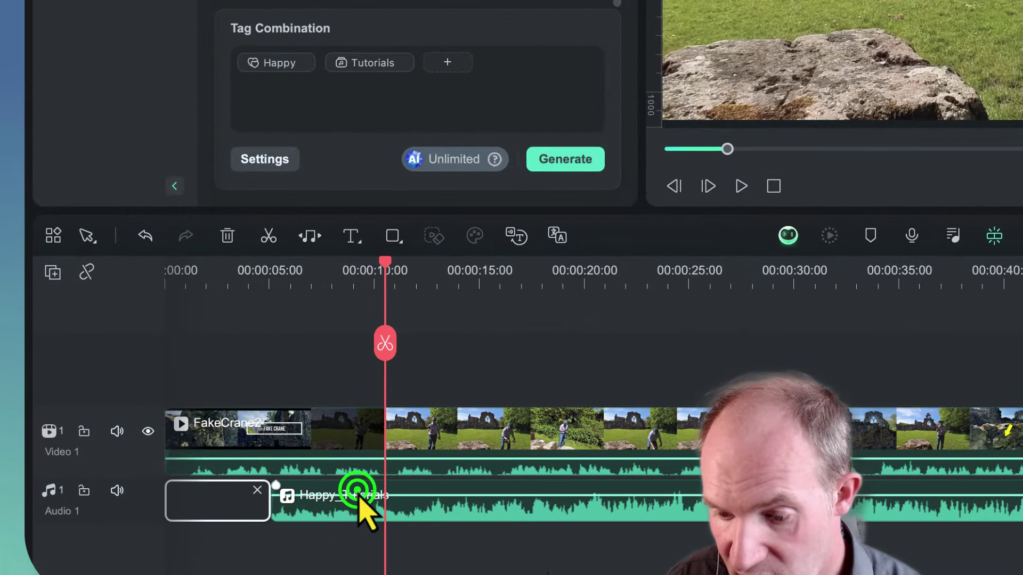
Select the music clip and play the timeline to hear it with the ruins video
click(358, 500)
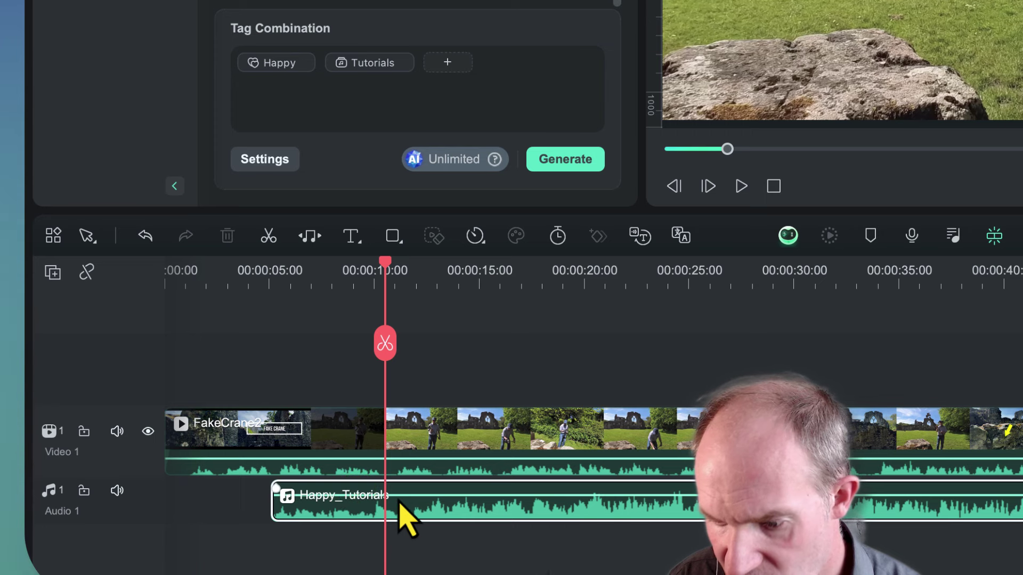
click(397, 495)
key(space)
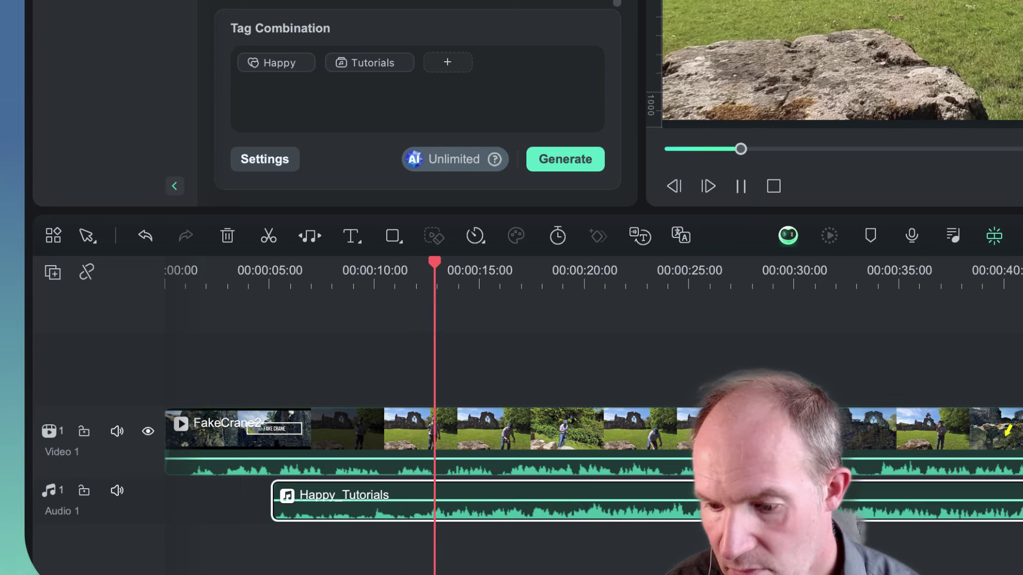
key(space)
mouse_move(464, 342)
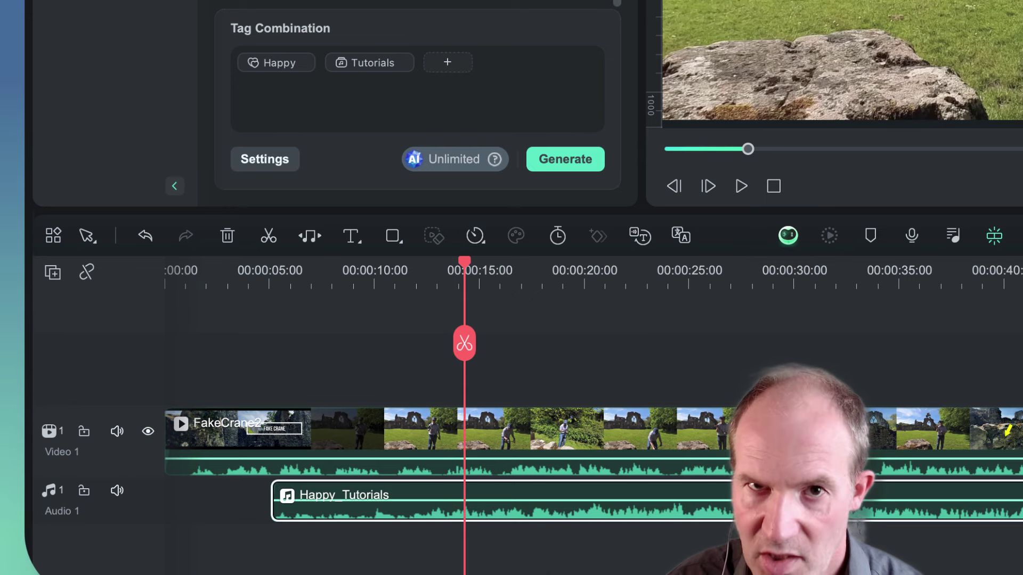